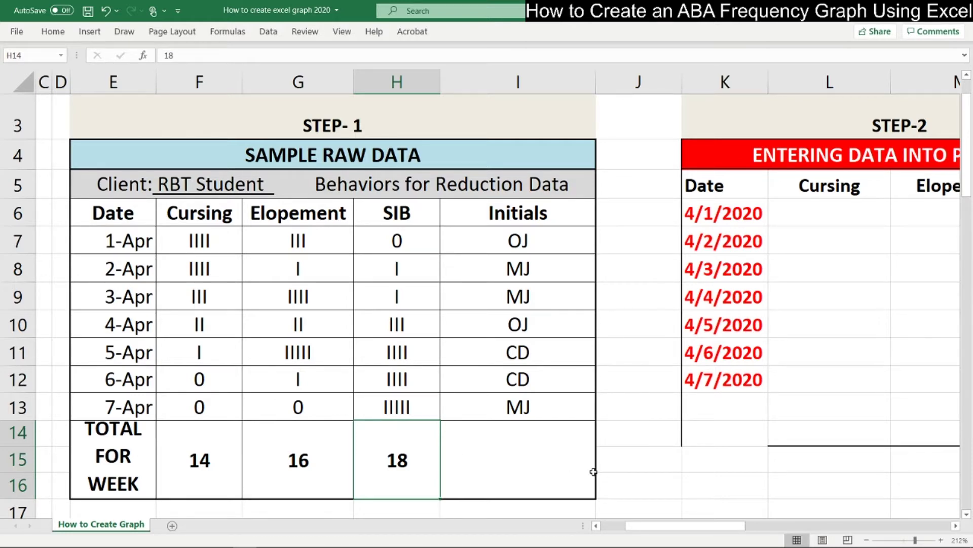
Re-enter 4/1/2020 as the first date in the entry table's Date column
{"action": "scroll", "coordinate": [593, 471], "scroll_direction": "down", "scroll_amount": 3}
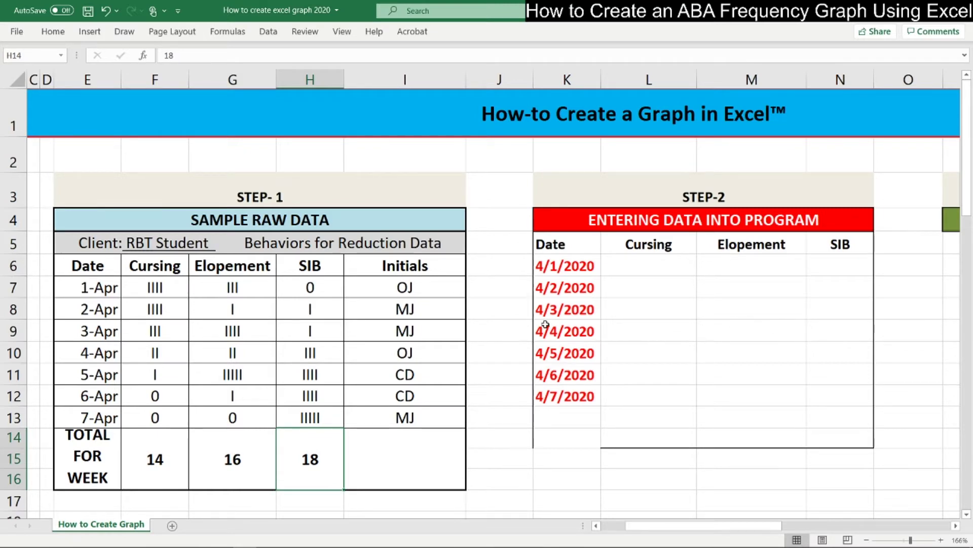
{"action": "left_click", "coordinate": [568, 396]}
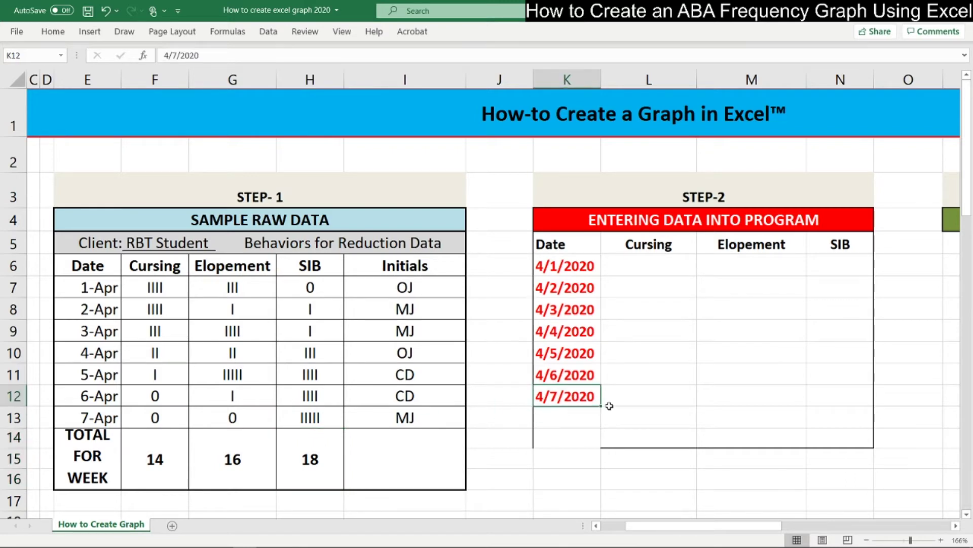
{"action": "left_click", "coordinate": [576, 266]}
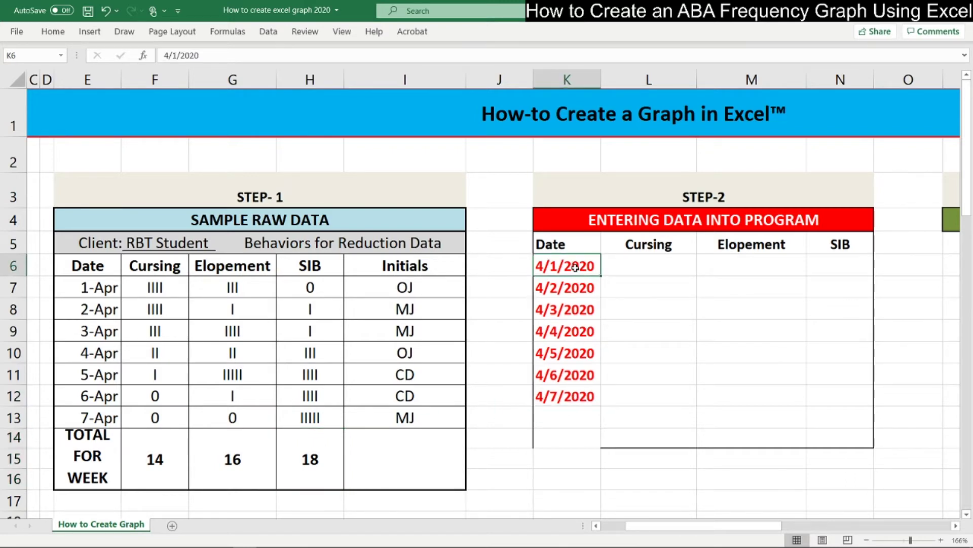
{"action": "key", "text": "BackSpace"}
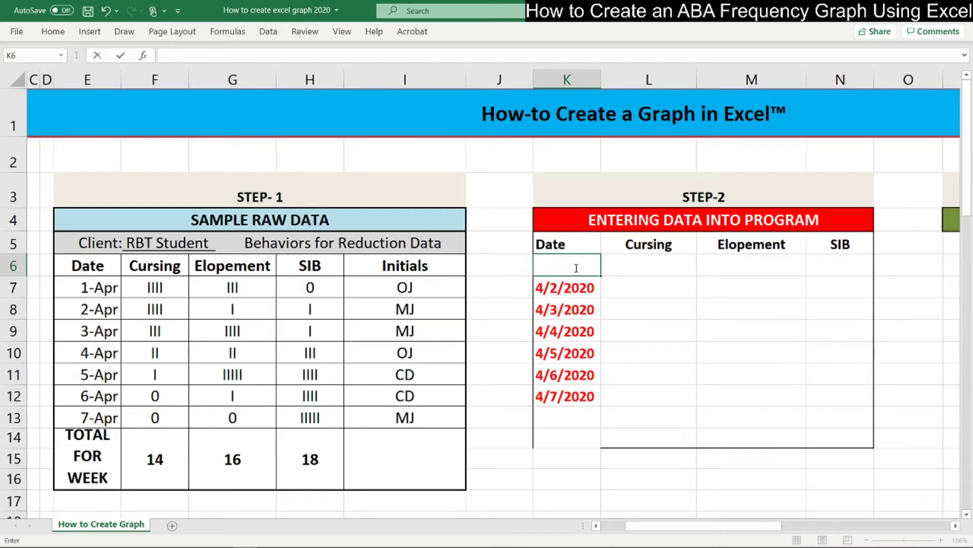
{"action": "type", "text": "4/1/2020"}
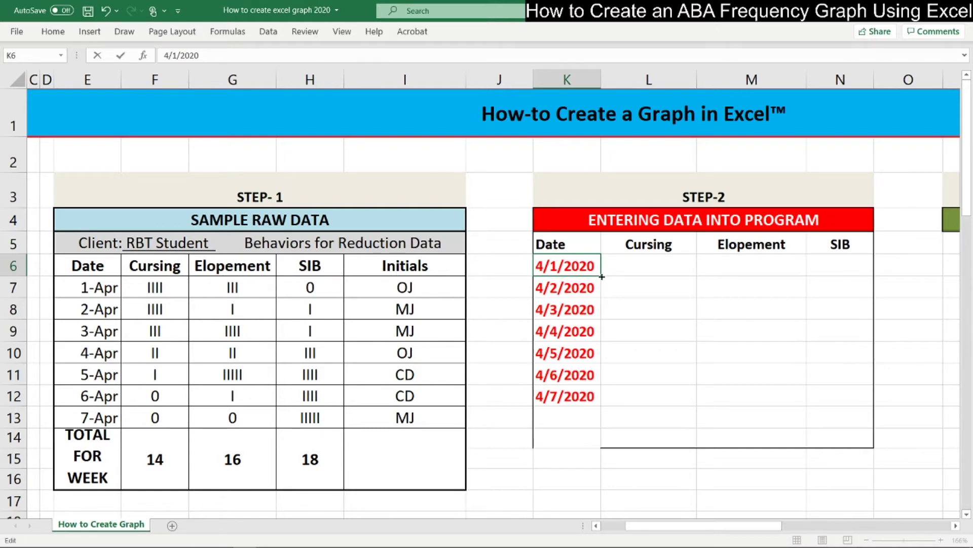
Auto-fill the dates down so the series ends at 4/7/2020
{"action": "left_click_drag", "start_coordinate": [603, 277], "coordinate": [584, 441]}
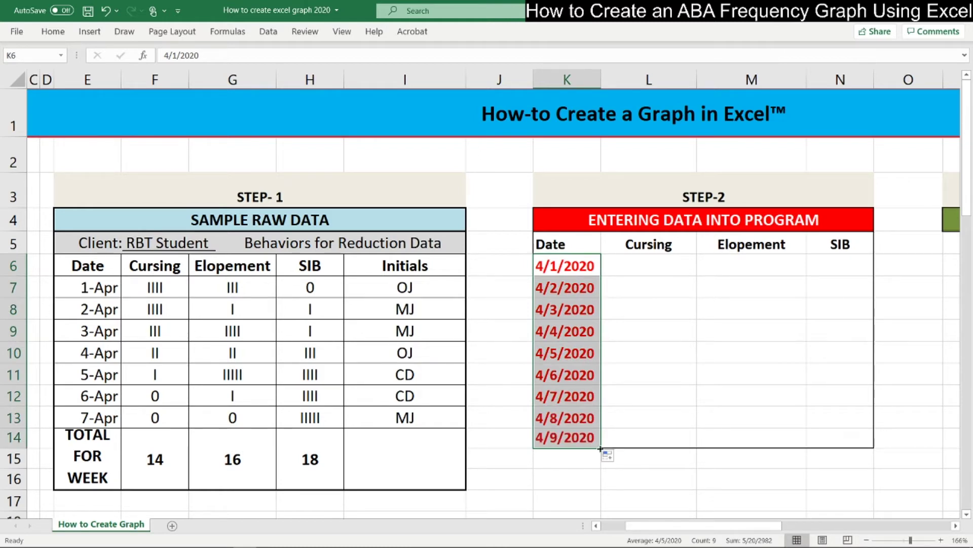
{"action": "left_click_drag", "start_coordinate": [600, 448], "coordinate": [597, 411]}
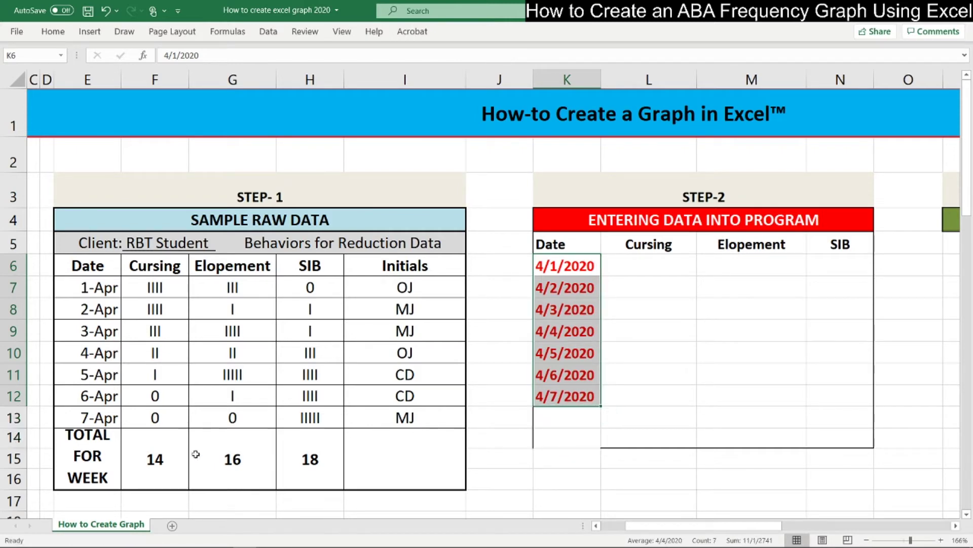
{"action": "left_click", "coordinate": [680, 269]}
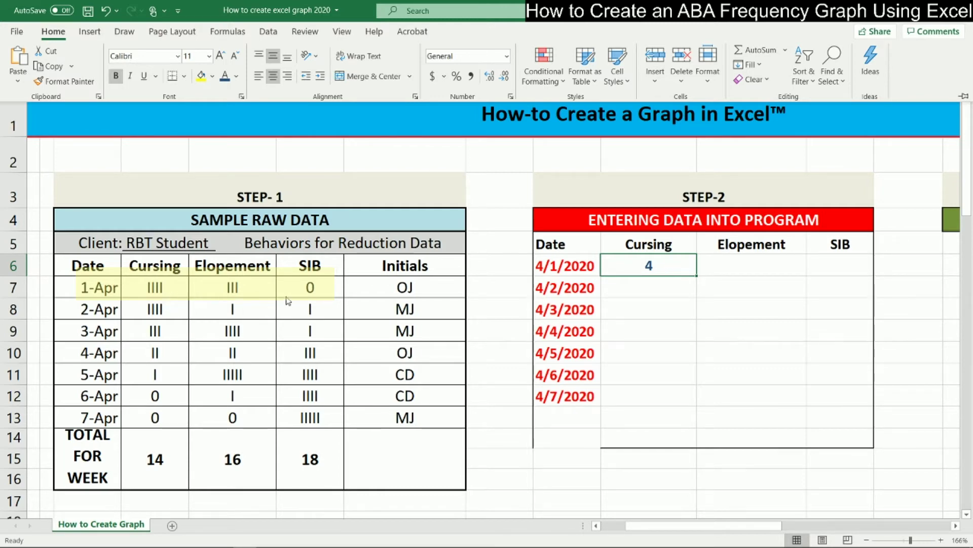
Enter Elopement 3 for 4/1, then Cursing 4, Elopement 1, SIB 1 for 4/2
{"action": "left_click", "coordinate": [752, 265]}
{"action": "type", "text": "3"}
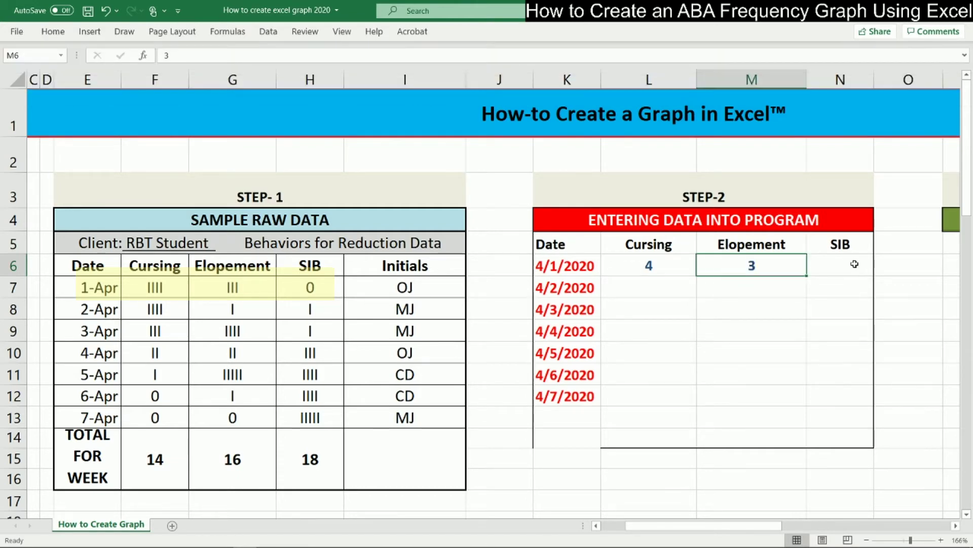
{"action": "left_click", "coordinate": [854, 264]}
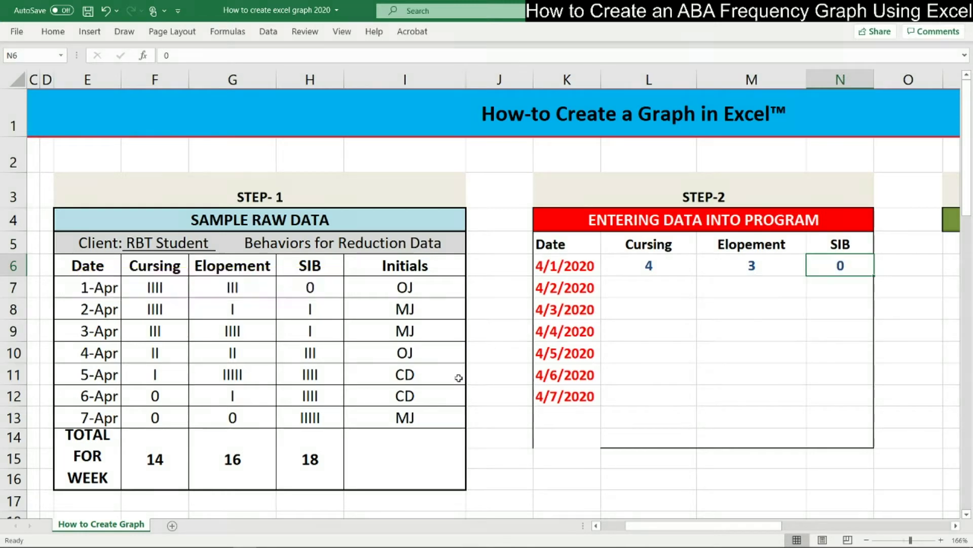
{"action": "left_click", "coordinate": [666, 296]}
{"action": "type", "text": "4"}
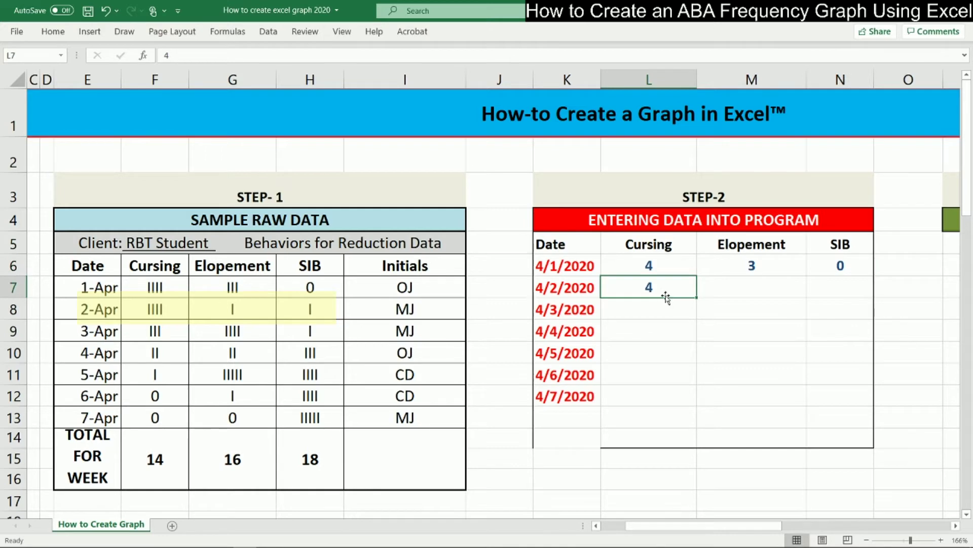
{"action": "left_click", "coordinate": [738, 293]}
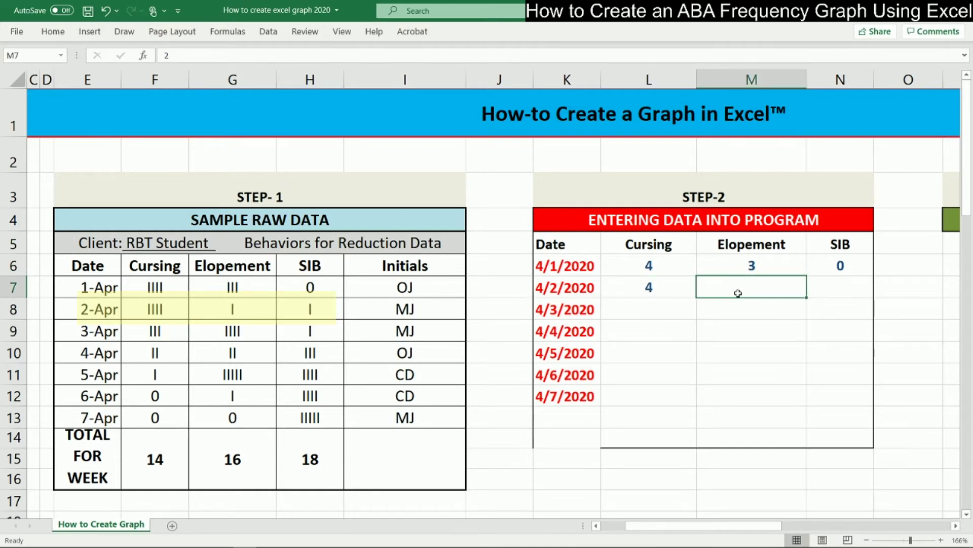
{"action": "type", "text": "1"}
{"action": "key", "text": "Tab"}
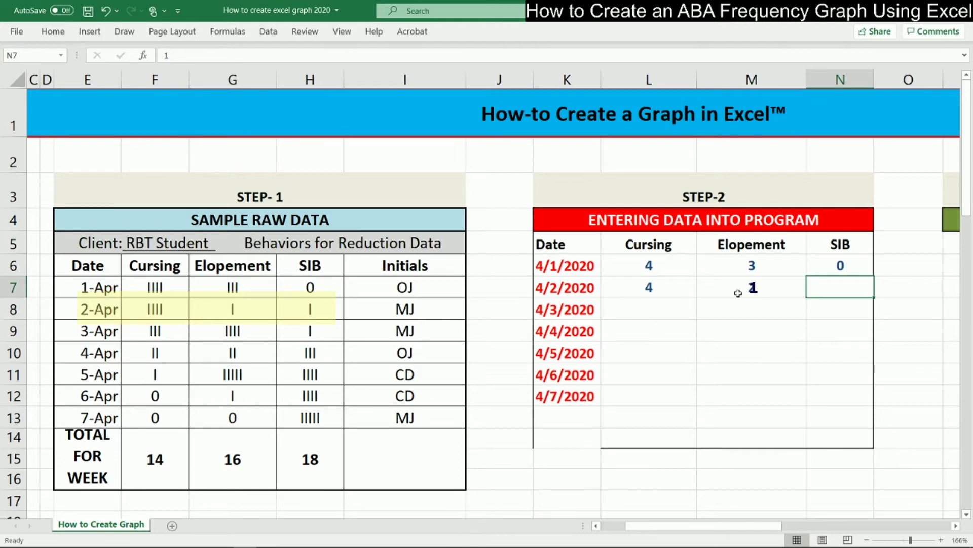
{"action": "type", "text": "1"}
{"action": "left_click_drag", "start_coordinate": [679, 310], "coordinate": [830, 420]}
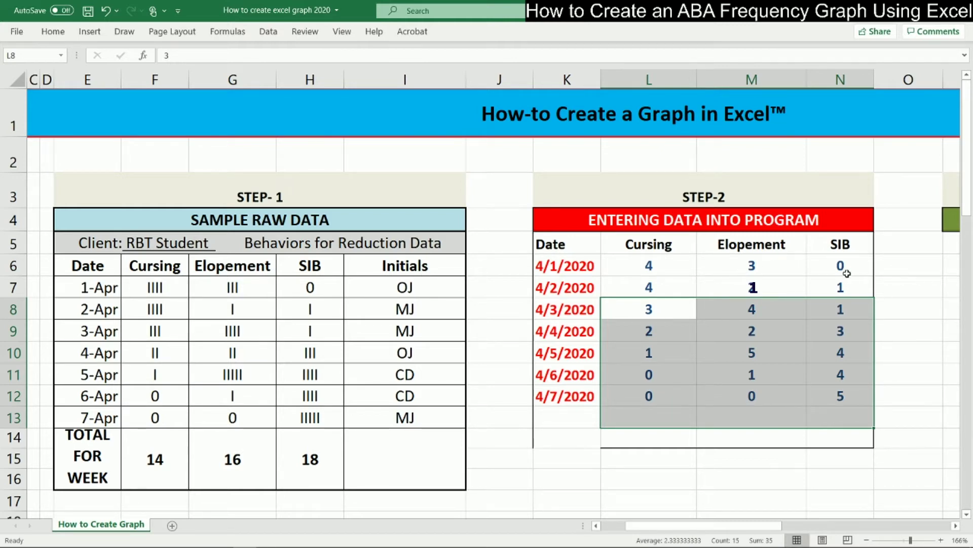
Select the Date, Cursing, Elopement and SIB headers and data for graphing
{"action": "scroll", "coordinate": [778, 278], "scroll_direction": "right", "scroll_amount": 3}
{"action": "scroll", "coordinate": [778, 278], "scroll_direction": "right", "scroll_amount": 3}
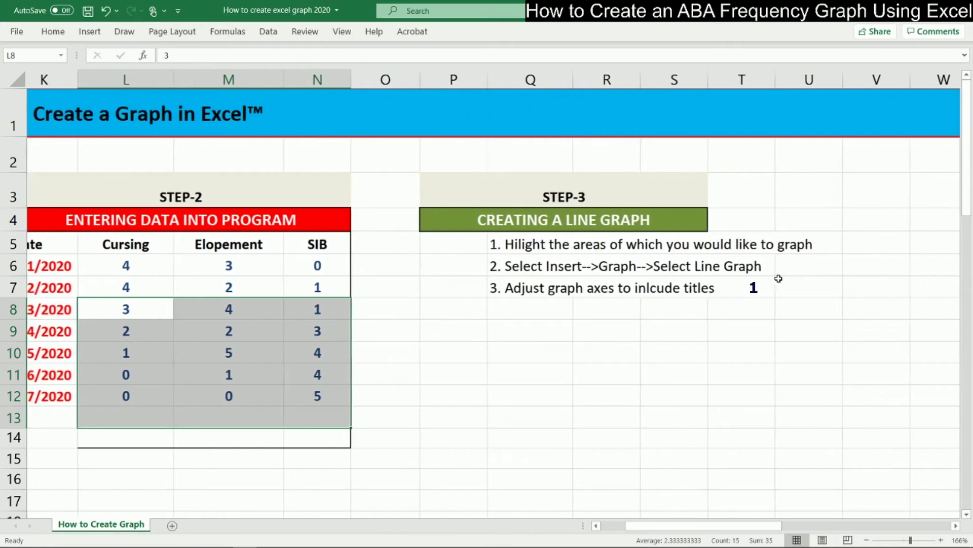
{"action": "scroll", "coordinate": [779, 278], "scroll_direction": "left", "scroll_amount": 1}
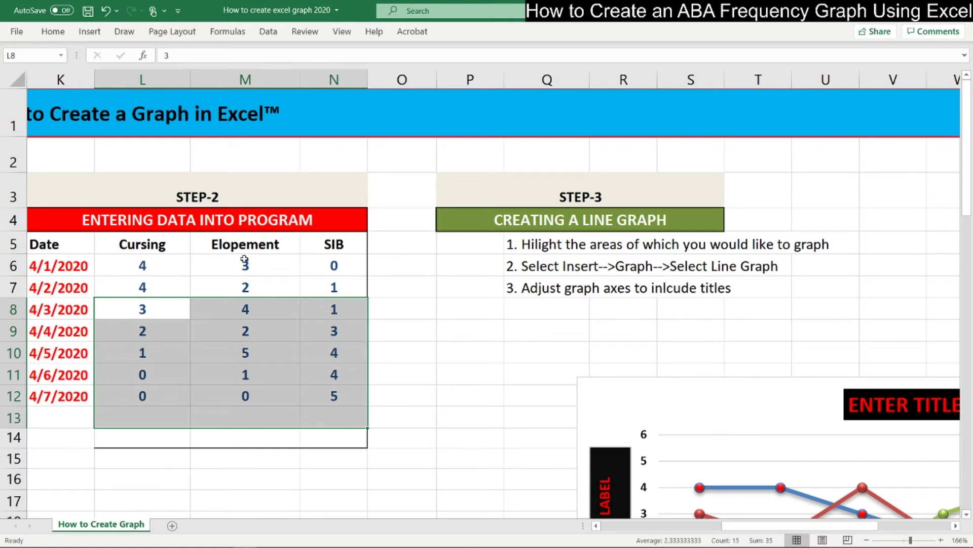
{"action": "left_click", "coordinate": [69, 243]}
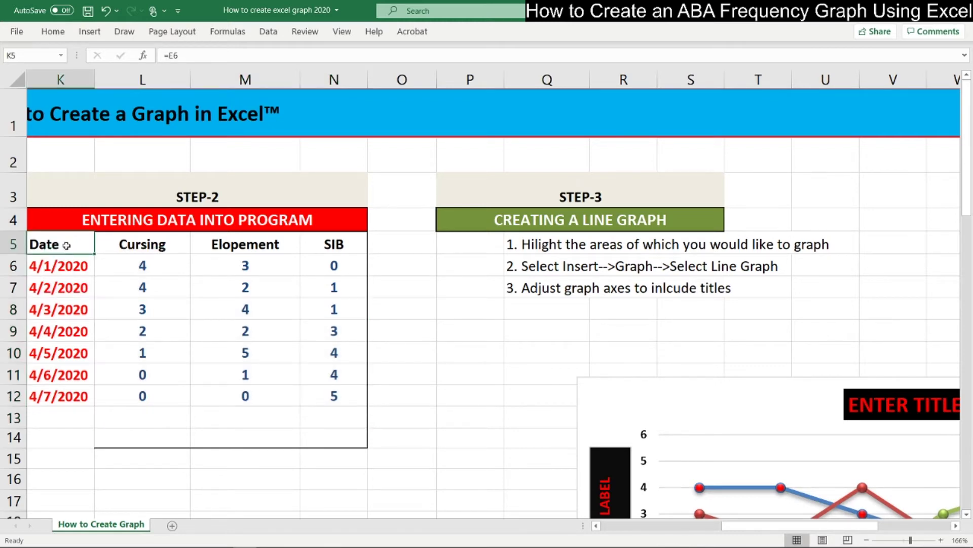
{"action": "mouse_move", "coordinate": [69, 244]}
{"action": "left_mouse_down"}
{"action": "mouse_move", "coordinate": [325, 251]}
{"action": "mouse_move", "coordinate": [325, 396]}
{"action": "left_mouse_up"}
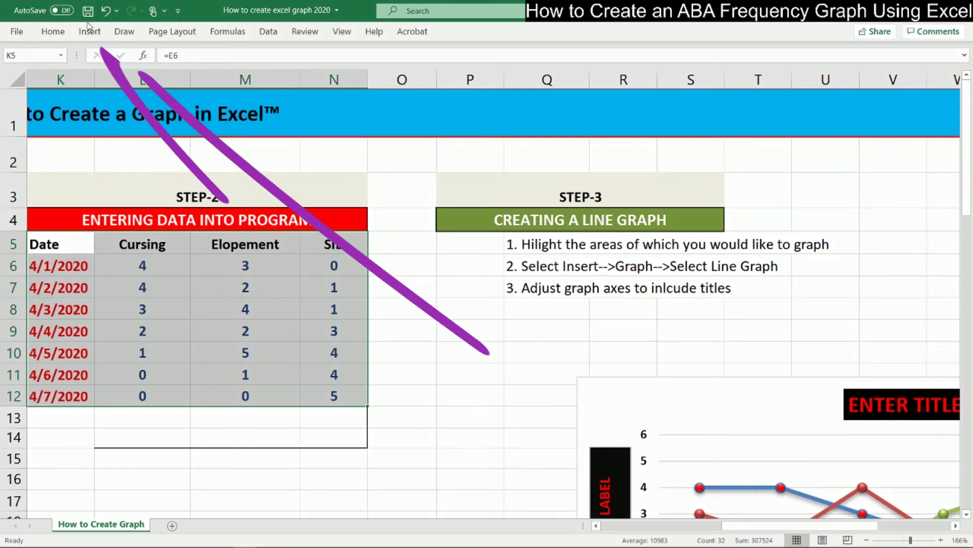
Insert a Line with Markers chart from the selected behavior data
{"action": "left_click", "coordinate": [96, 37]}
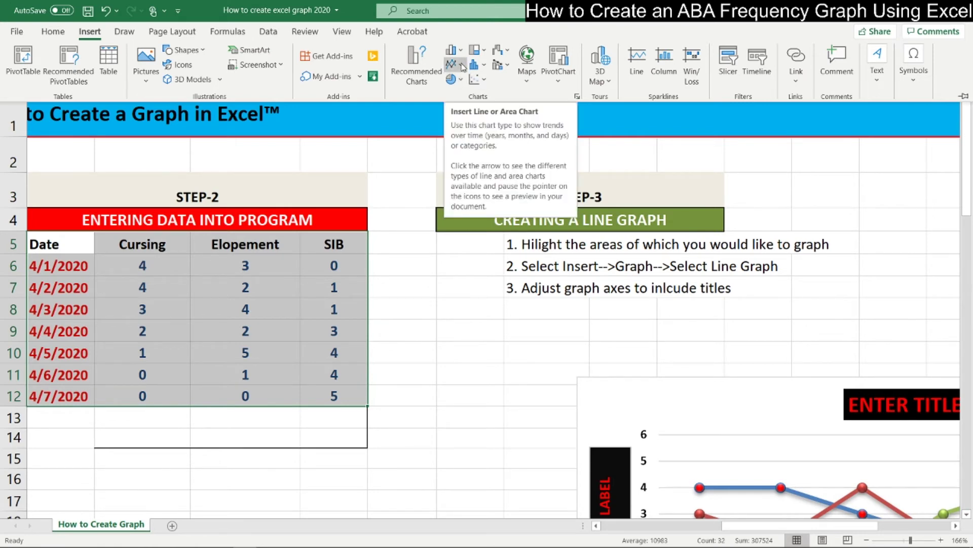
{"action": "left_click", "coordinate": [462, 66]}
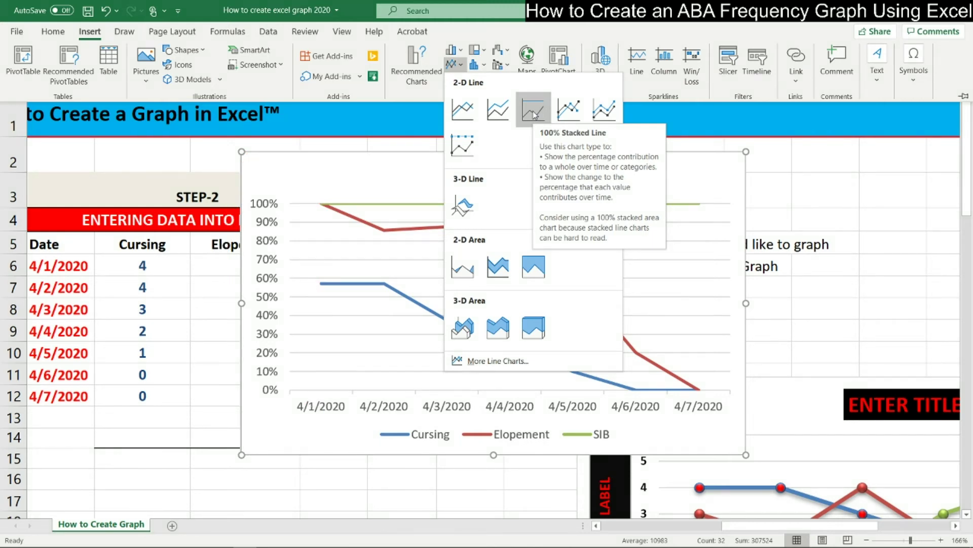
{"action": "left_click", "coordinate": [569, 109]}
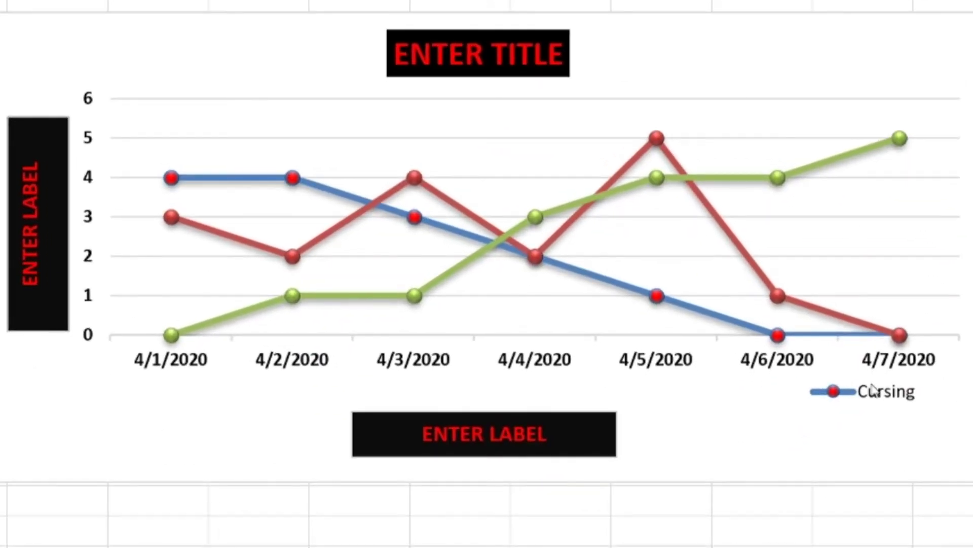
Stretch the chart legend leftward until Cursing, Elopement and SIB all show
{"action": "left_click", "coordinate": [873, 390]}
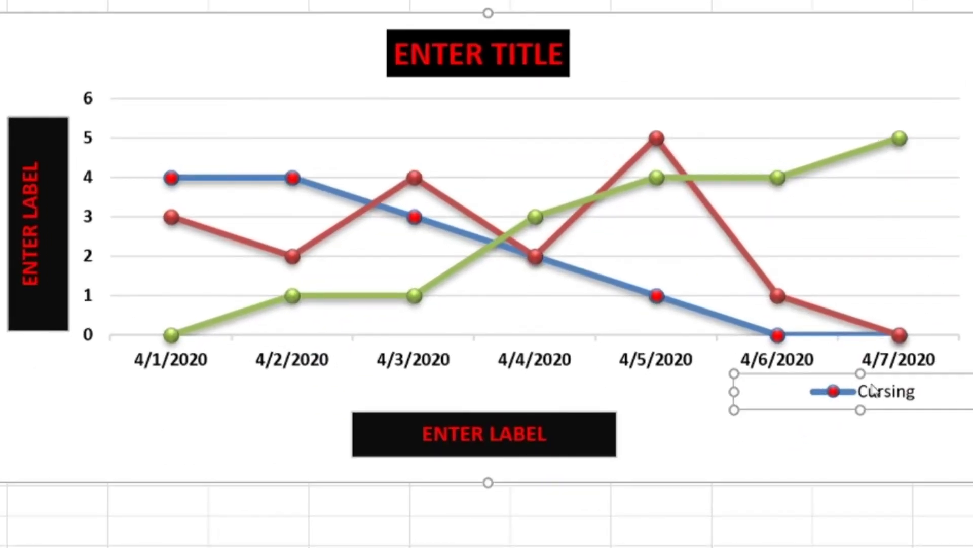
{"action": "left_click_drag", "start_coordinate": [735, 391], "coordinate": [258, 393]}
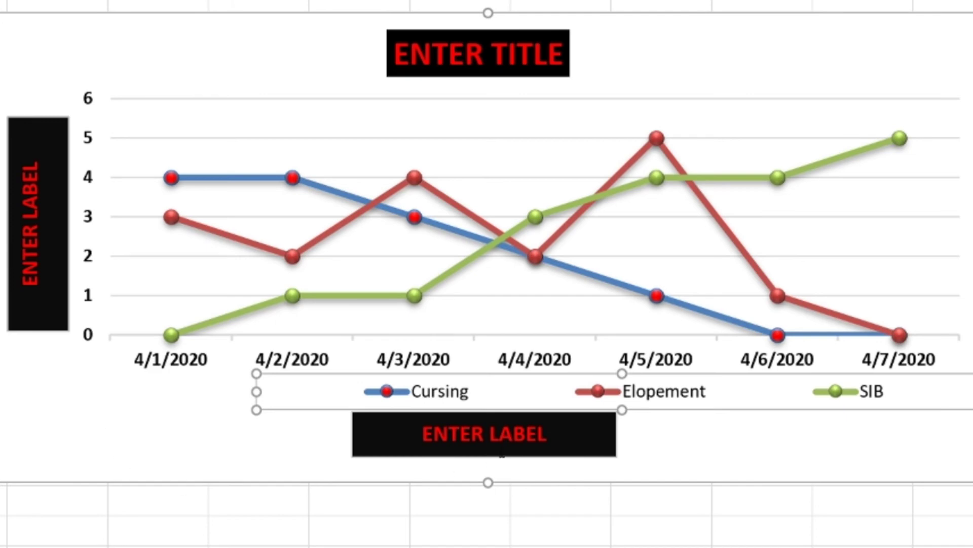
Replace the ENTER TITLE placeholder with 'RBT Student Maldaptive Behaviors (4/1-4/7'
{"action": "left_click", "coordinate": [556, 51]}
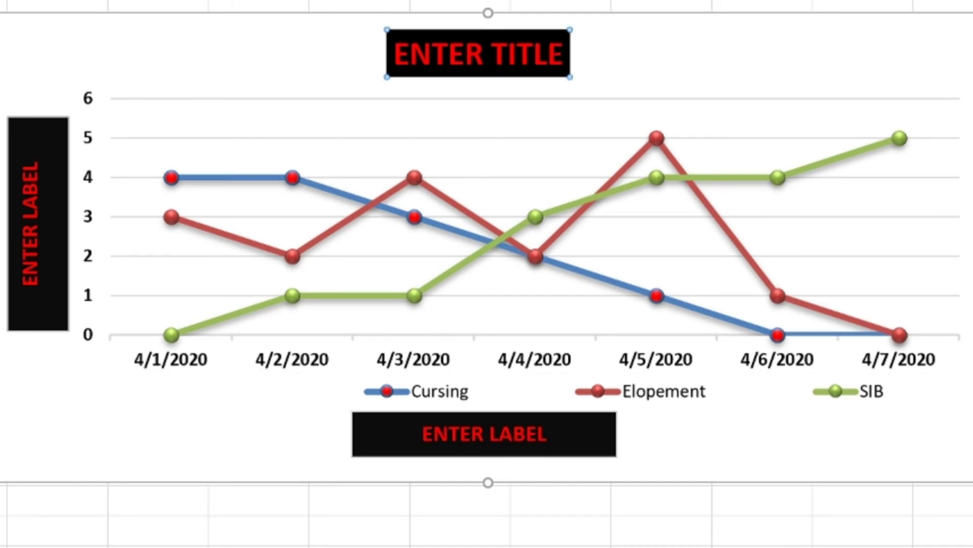
{"action": "left_click_drag", "start_coordinate": [562, 51], "coordinate": [410, 50]}
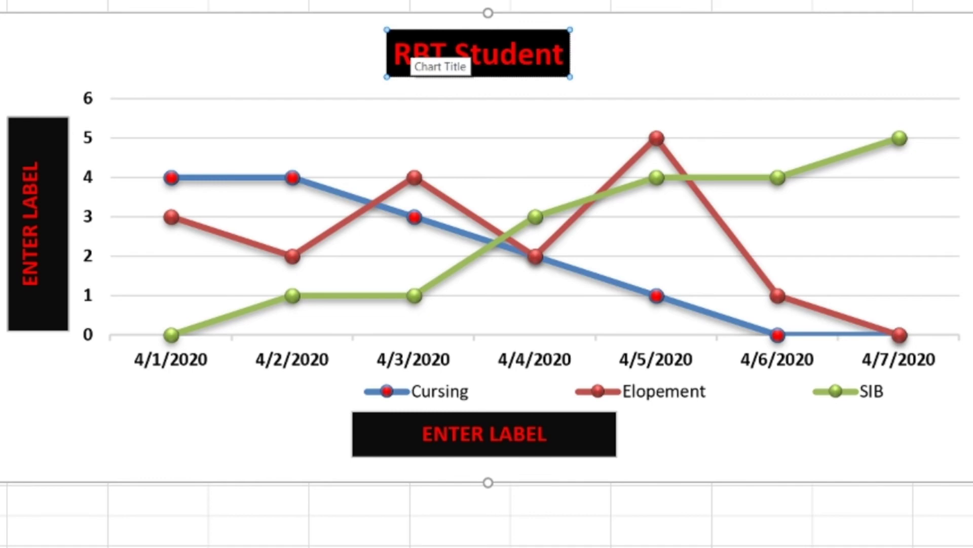
{"action": "type", "text": "Maldat"}
{"action": "key", "text": "BackSpace"}
{"action": "type", "text": "ptive Behaviors"}
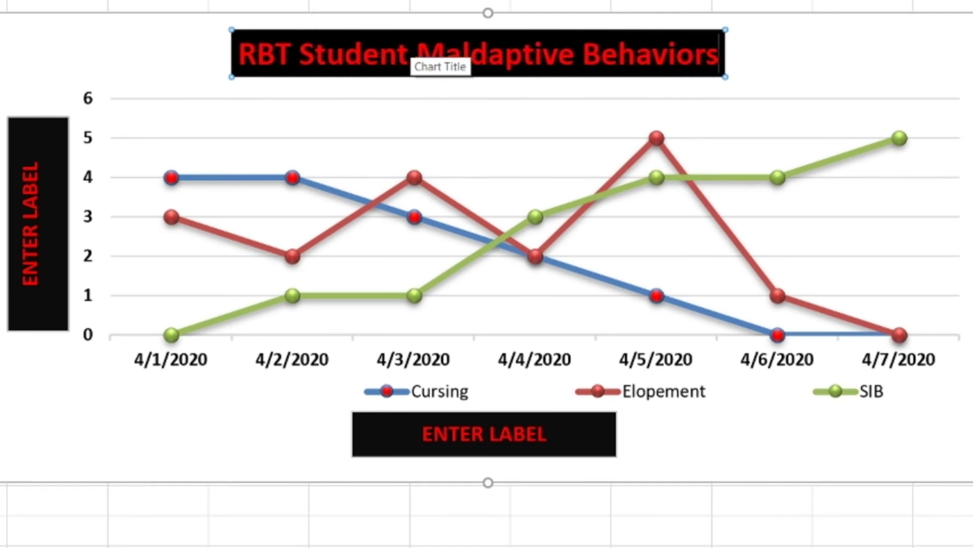
{"action": "type", "text": " ("}
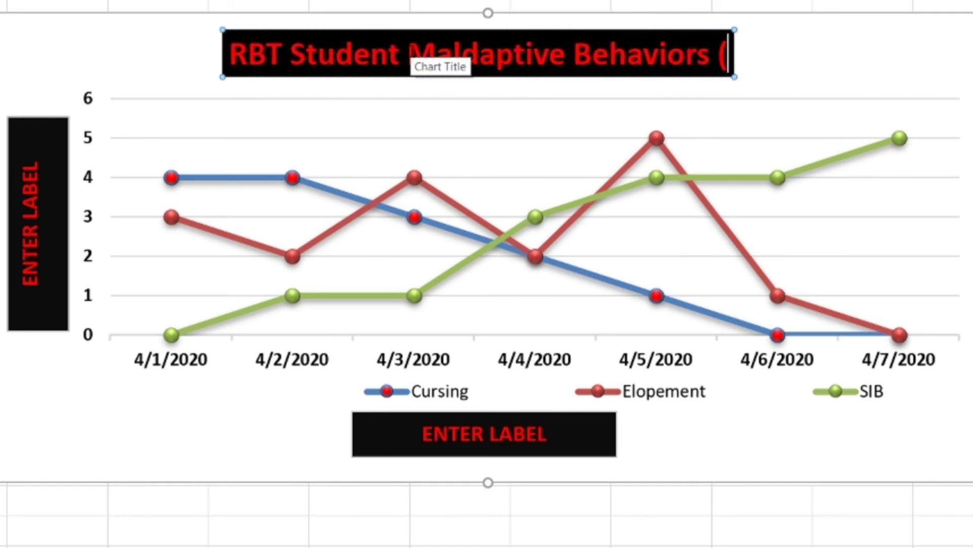
{"action": "type", "text": "4/1-"}
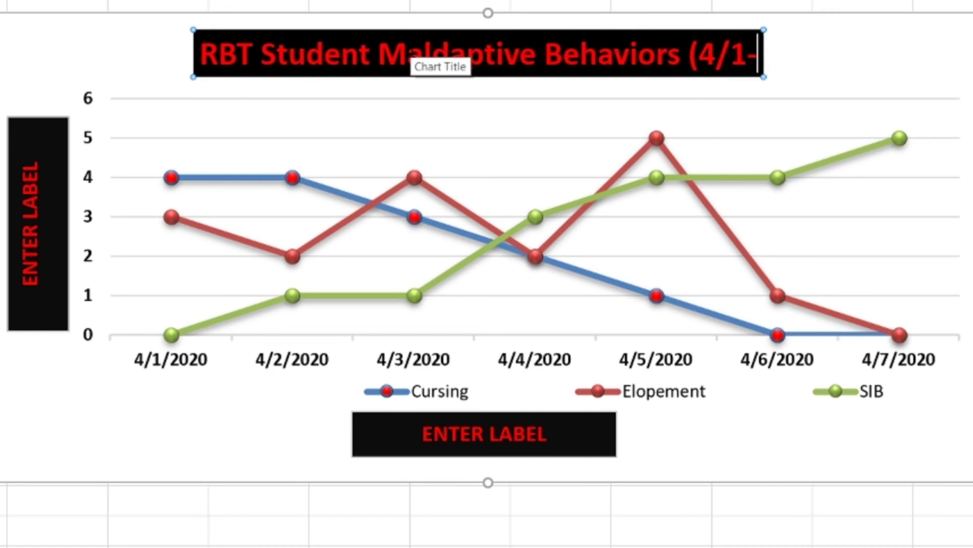
{"action": "type", "text": "4/"}
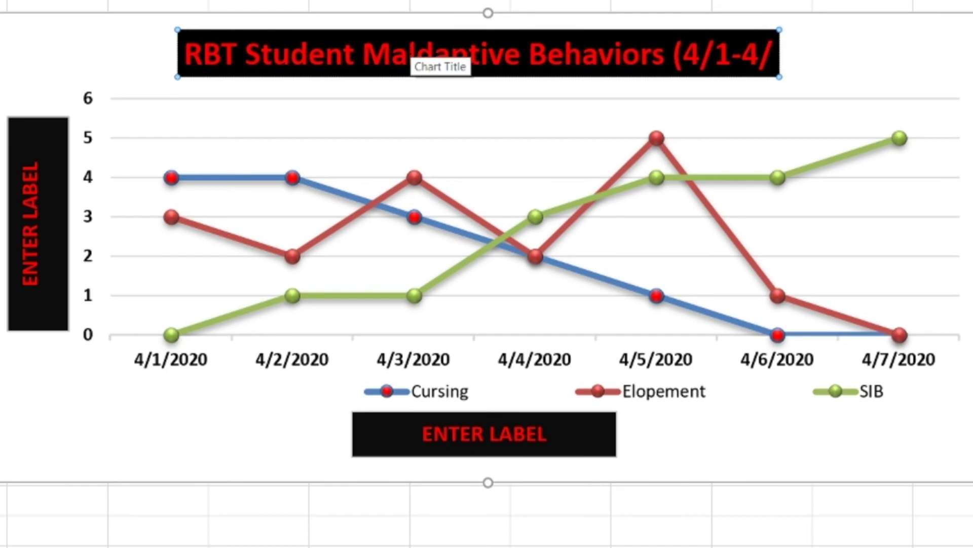
{"action": "type", "text": "7, 2020"}
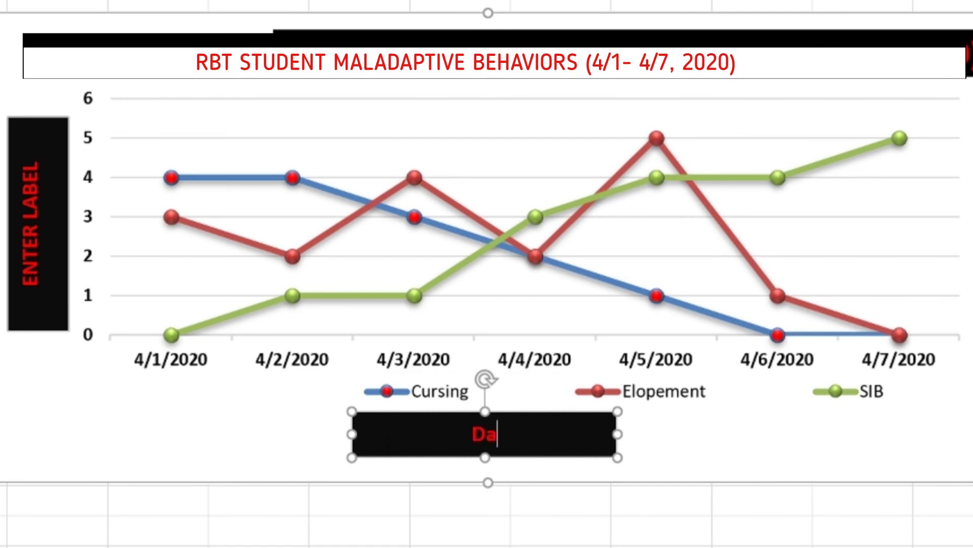
Fix the typo in the horizontal axis label so it reads 'Dates'
{"action": "key", "text": "BackSpace"}
{"action": "key", "text": "BackSpace"}
{"action": "type", "text": "tes"}
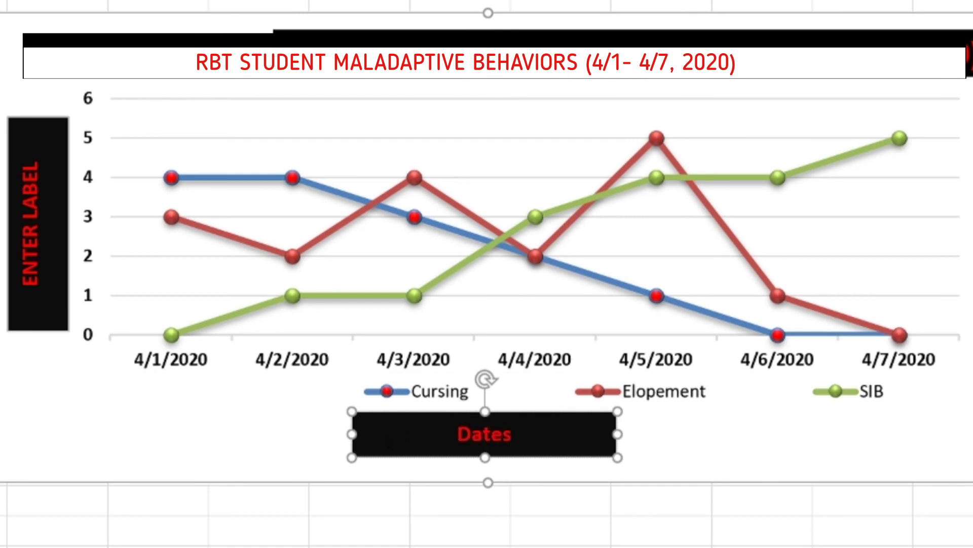
{"action": "left_click", "coordinate": [431, 60]}
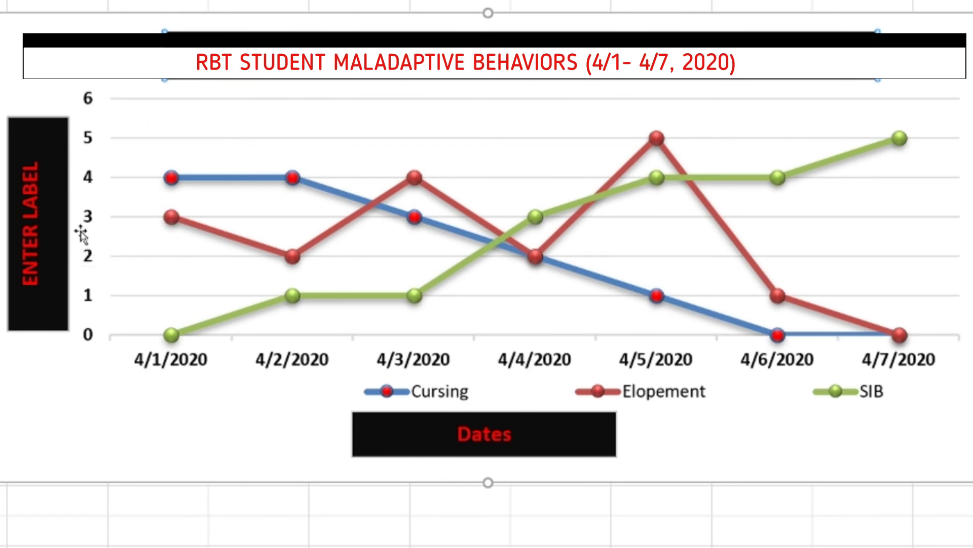
Overwrite the vertical axis's ENTER LABEL placeholder with 'Frequency'
{"action": "left_click", "coordinate": [40, 148]}
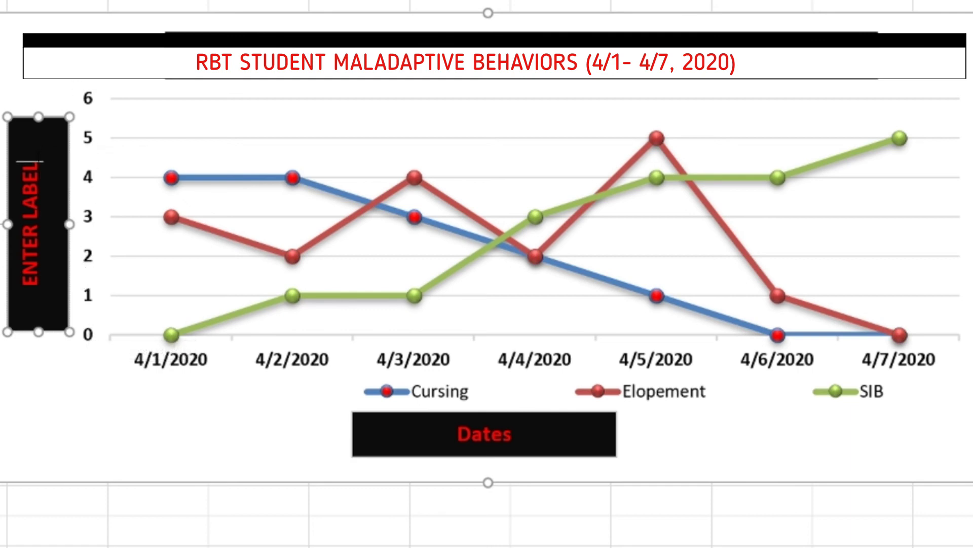
{"action": "triple_click", "coordinate": [31, 235]}
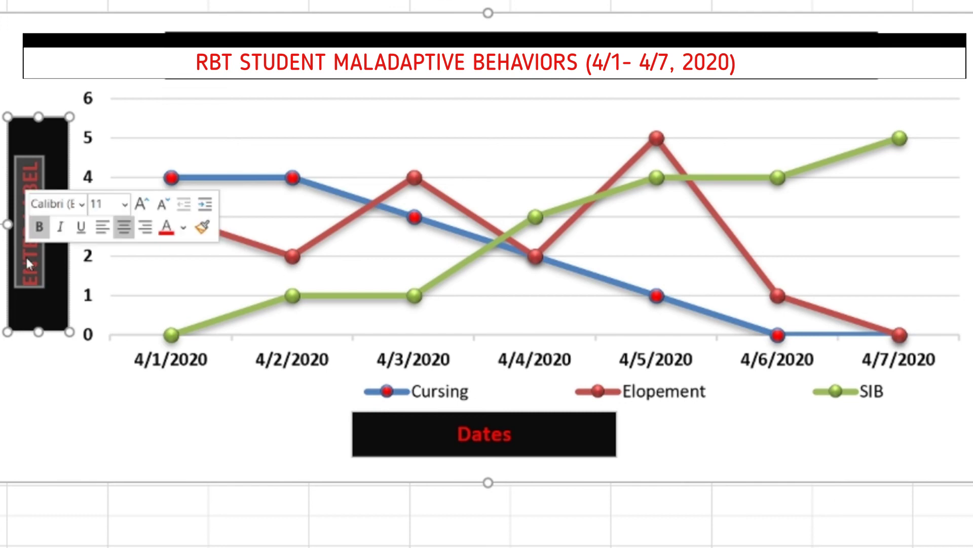
{"action": "double_click", "coordinate": [25, 255]}
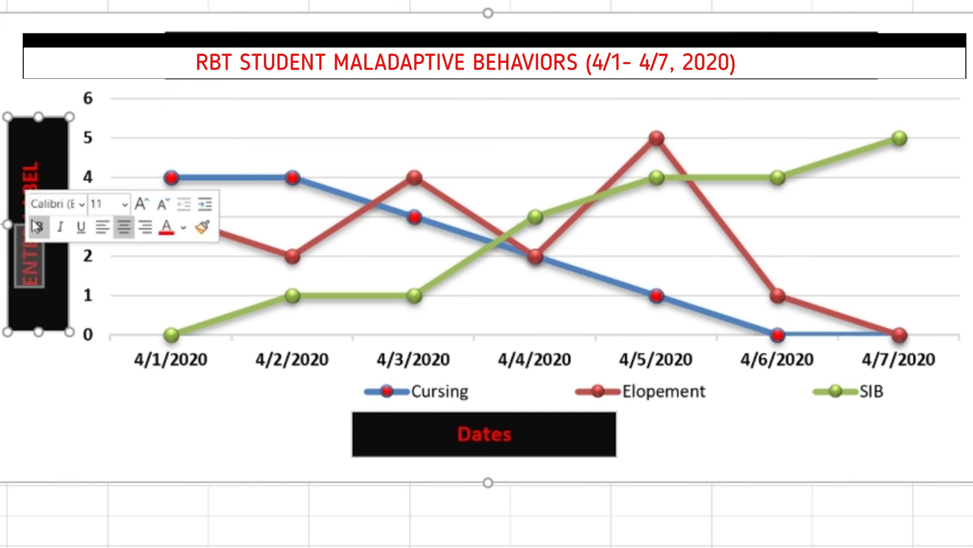
{"action": "key", "text": "End"}
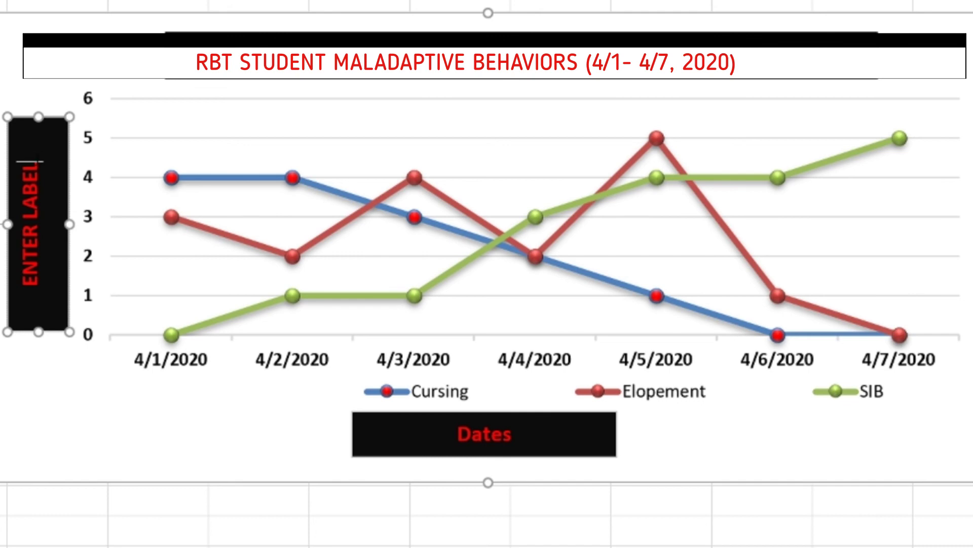
{"action": "key", "text": "shift+Home"}
{"action": "type", "text": "Frequ"}
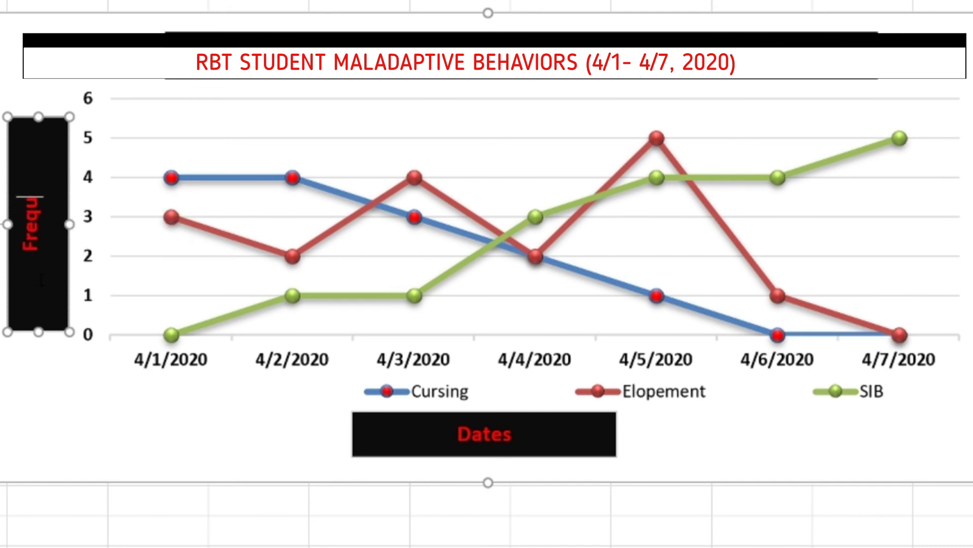
{"action": "type", "text": "ency"}
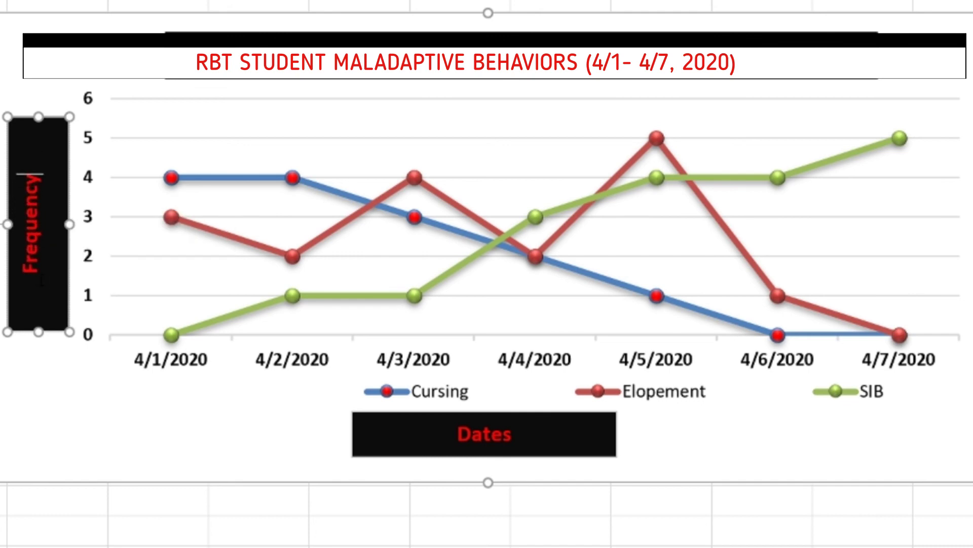